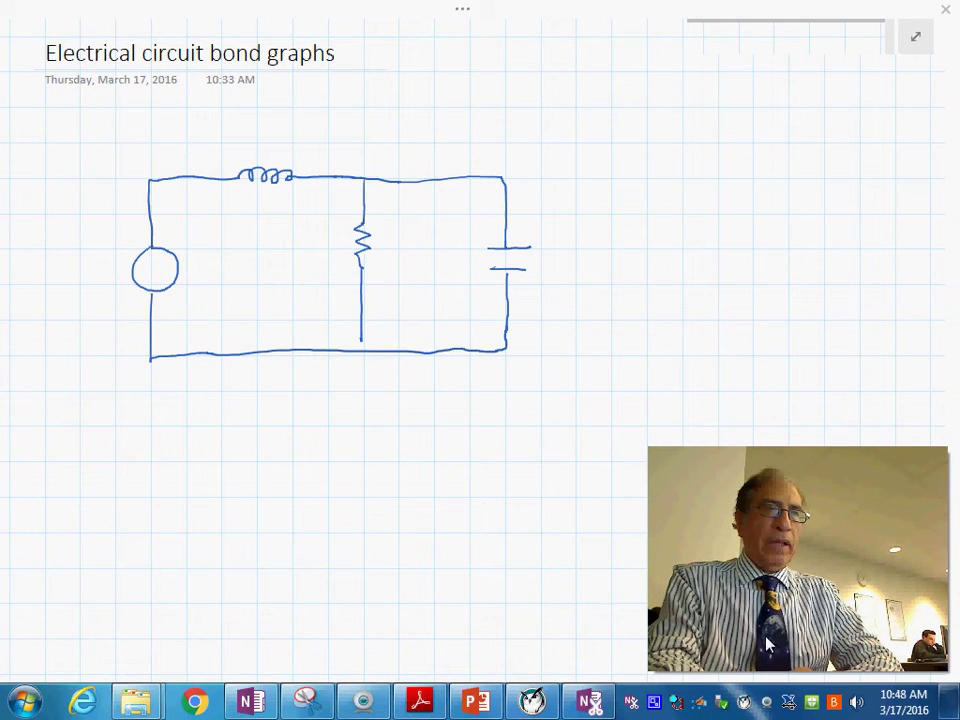
Step: Exit full-page view and select the red pen on the Draw tab
right_click(761, 588)
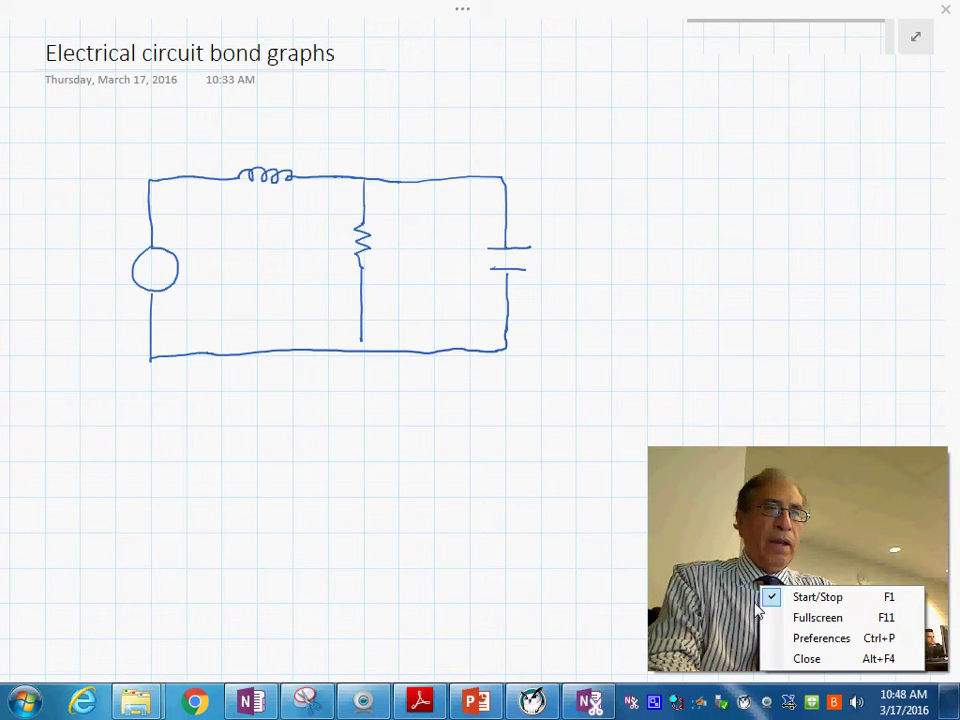
click(805, 660)
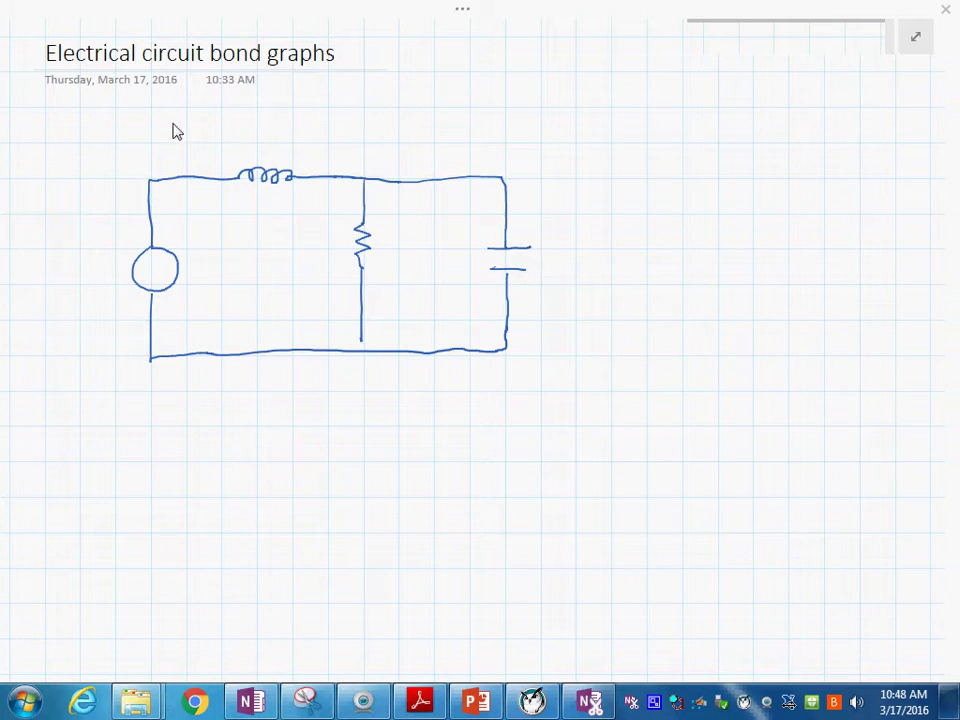
key(ctrl)
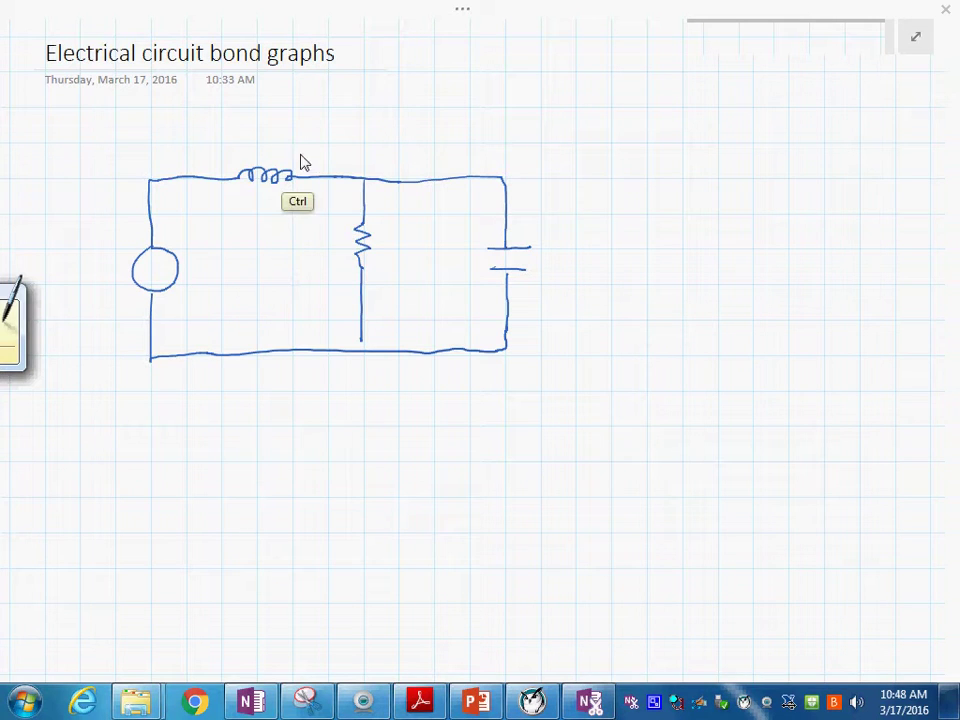
click(468, 12)
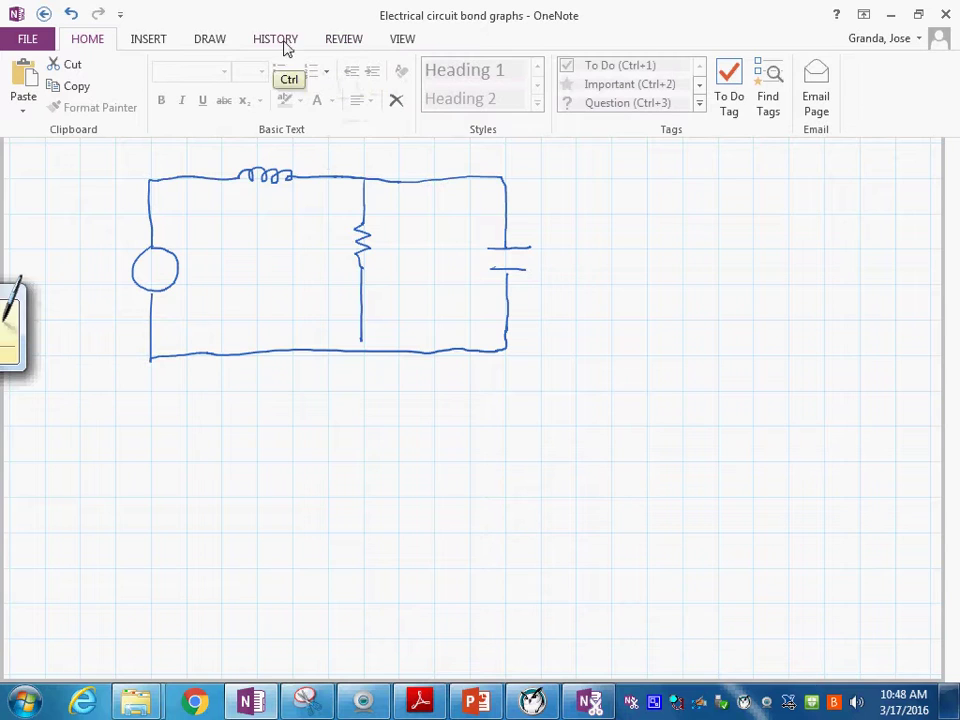
click(210, 41)
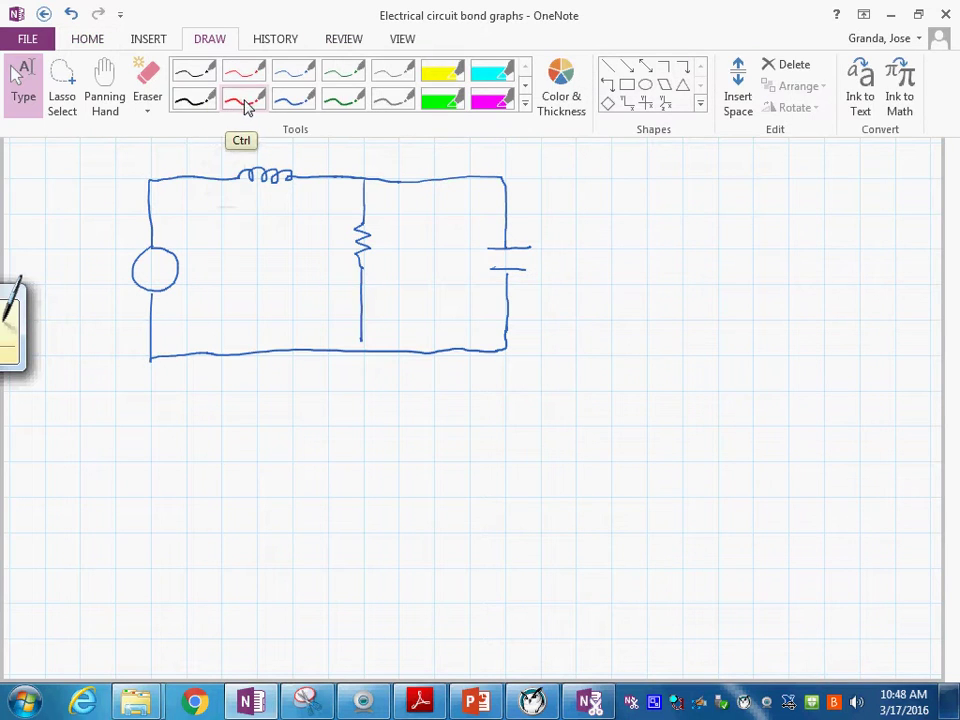
click(244, 100)
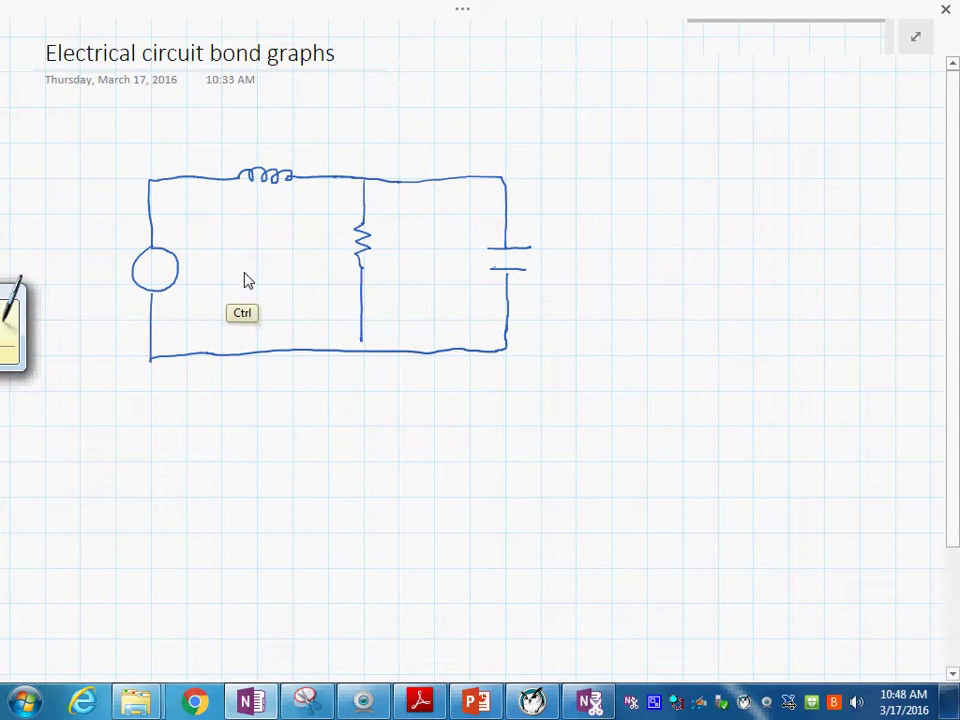
Step: Write red 1 junctions labelled i₁ and i₂ in the loops, and bond the left one to the source
drag(241, 266, 249, 280)
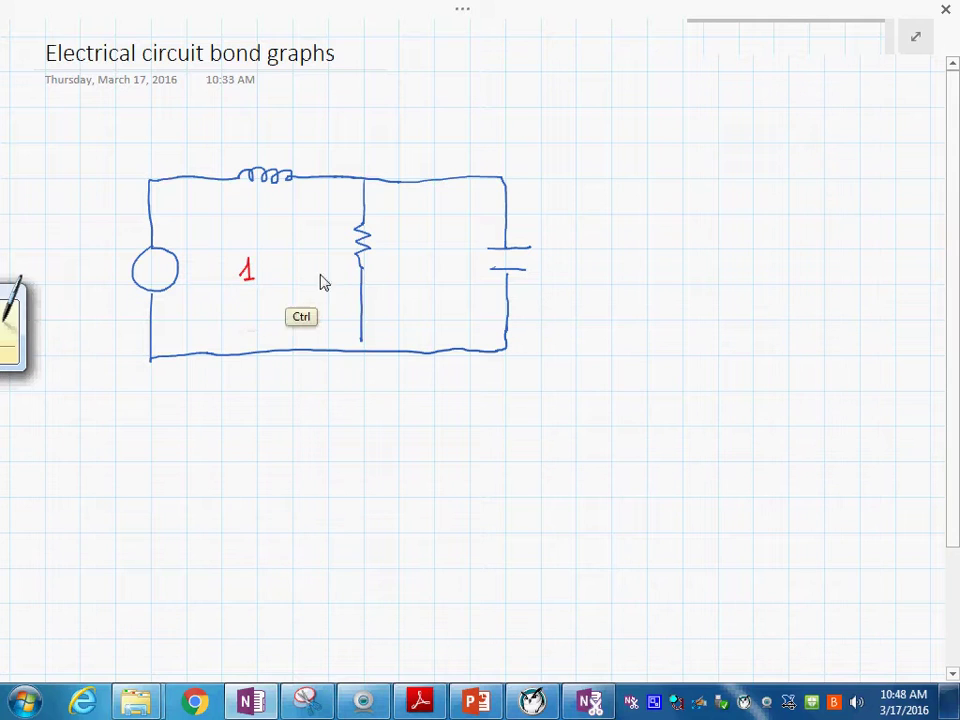
drag(421, 265, 427, 280)
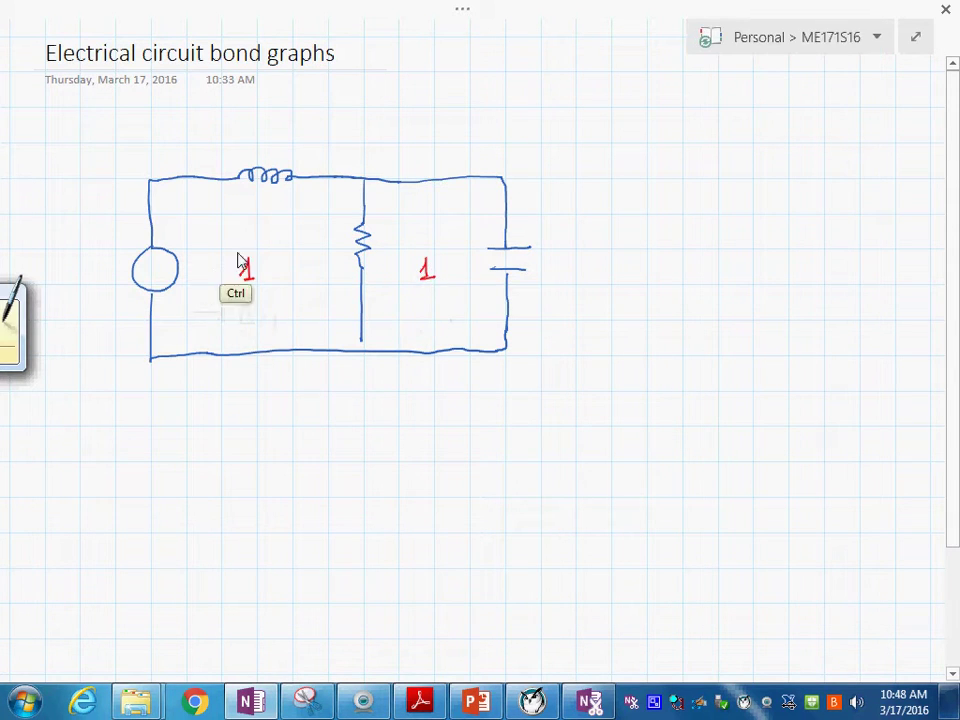
click(246, 293)
drag(257, 305, 256, 310)
drag(423, 298, 437, 311)
click(423, 292)
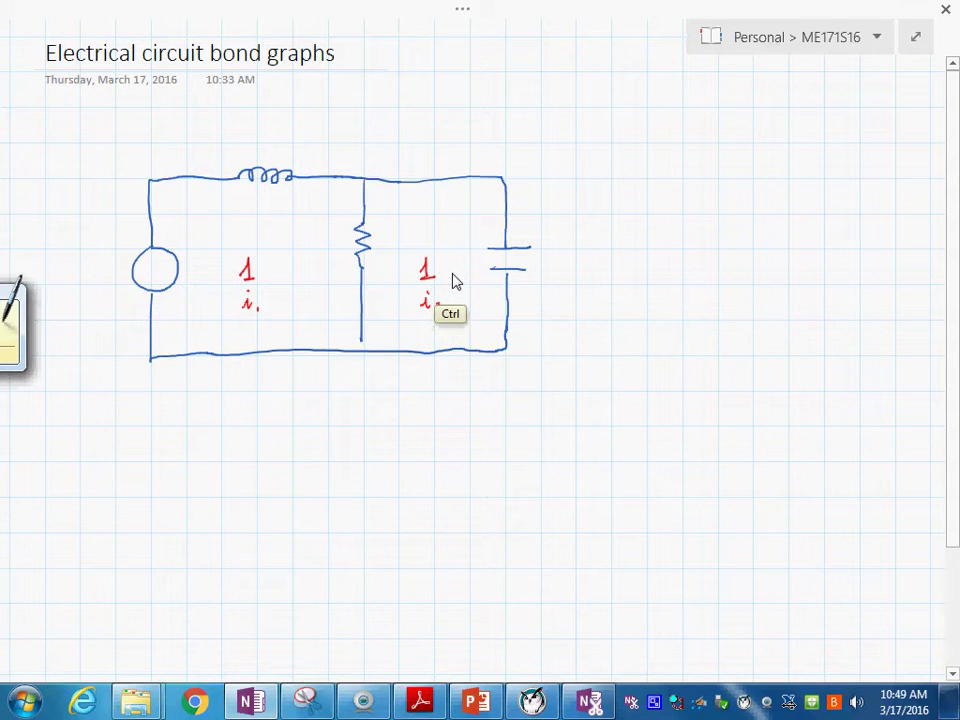
drag(431, 299, 443, 308)
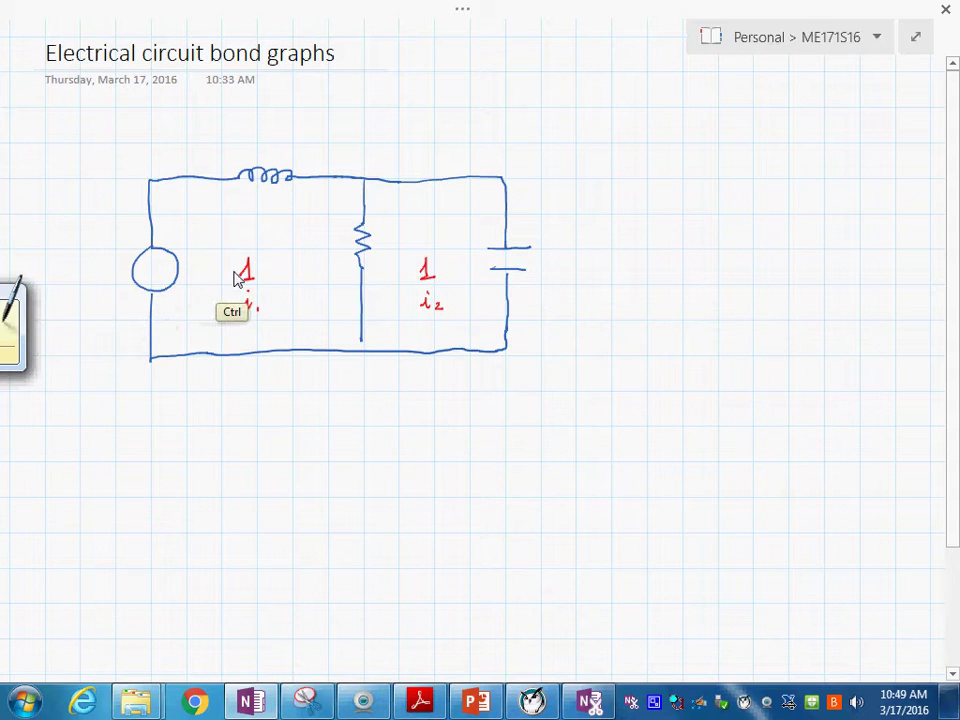
mouse_move(228, 273)
mouse_down()
mouse_move(95, 278)
mouse_move(105, 288)
mouse_move(123, 273)
mouse_move(120, 308)
mouse_up()
Step: Add ': V' under SE and a half-arrowhead pointing into the left 1 junction
click(111, 297)
click(118, 297)
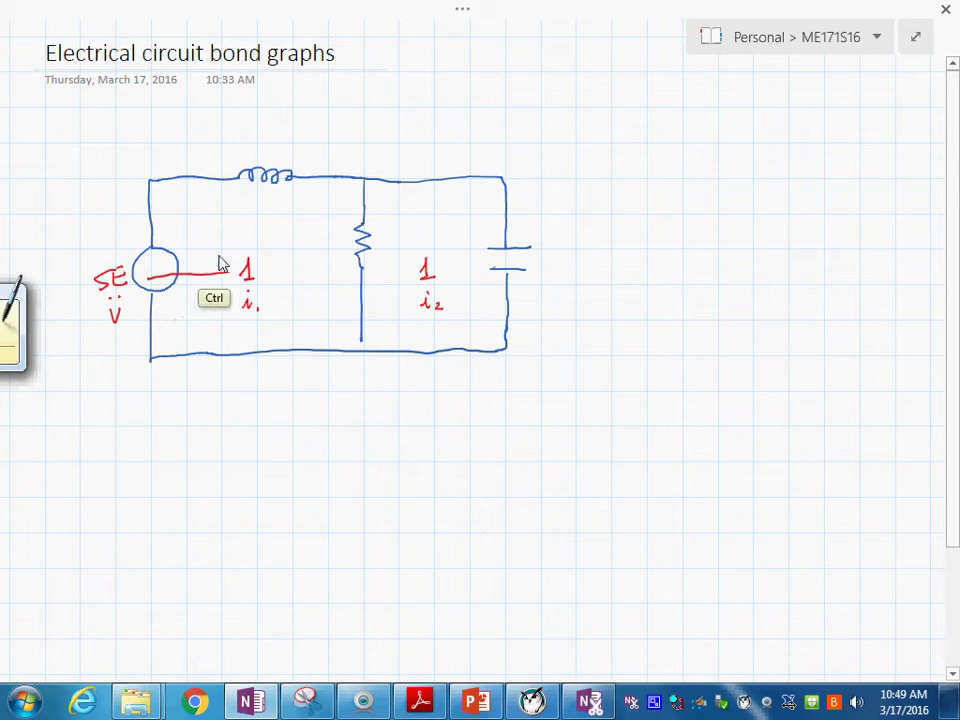
drag(210, 265, 228, 271)
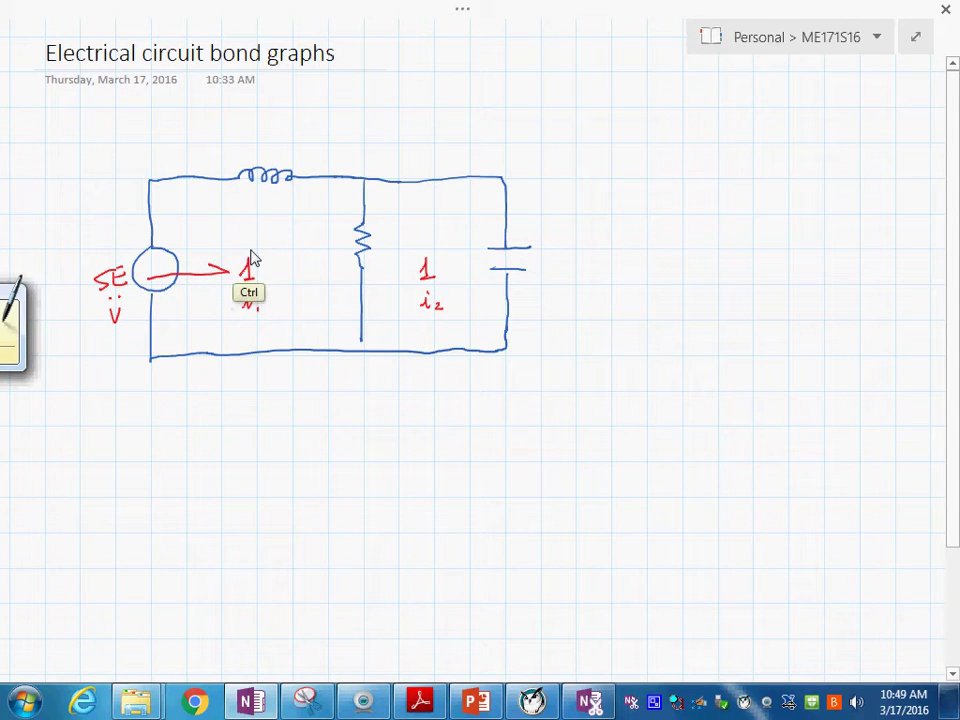
Step: Bond the left 1 up to an I : L element and the right 1 across to C : c
drag(252, 248, 259, 135)
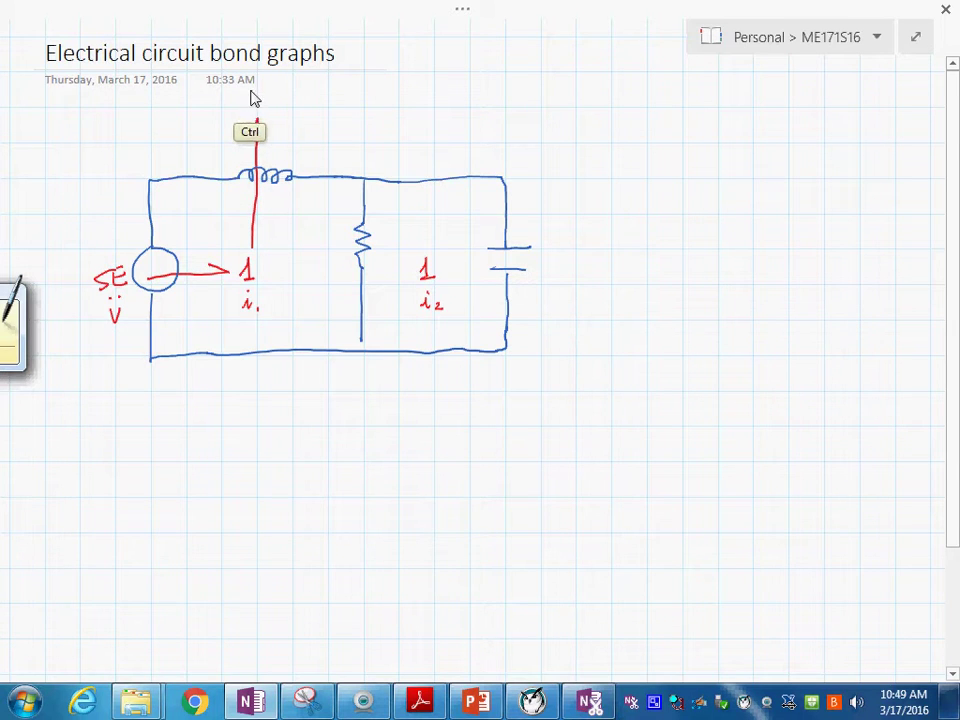
drag(262, 88, 262, 106)
drag(255, 107, 297, 103)
mouse_move(449, 276)
mouse_down()
mouse_move(600, 259)
mouse_move(583, 254)
mouse_move(628, 272)
mouse_move(630, 302)
mouse_up()
click(627, 288)
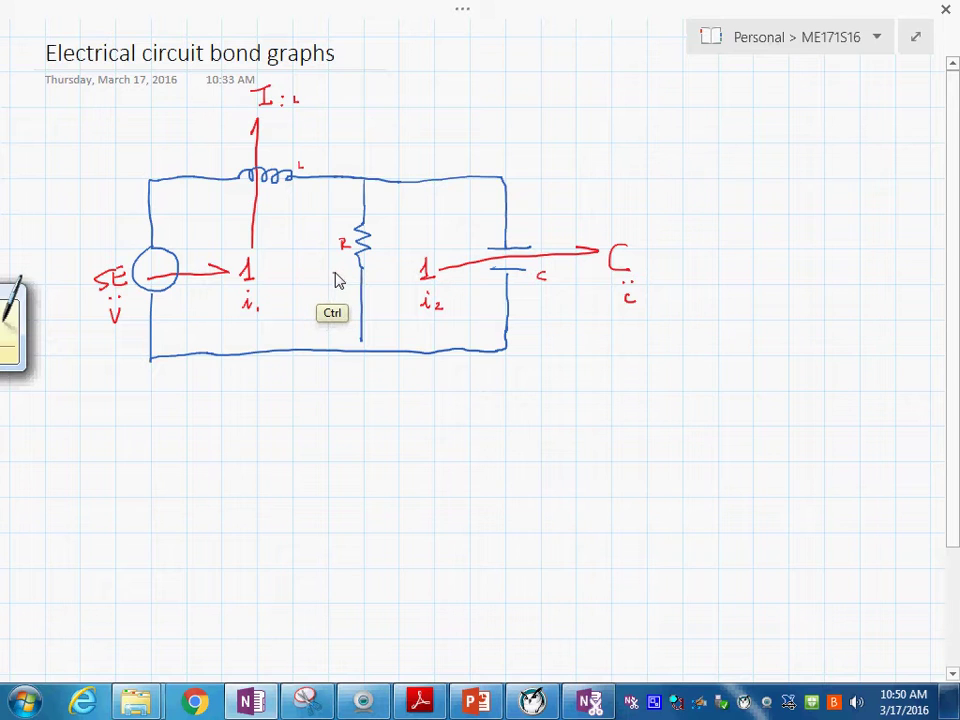
Step: Draw a 0 junction by the resistor, bond it from the left 1, and label R : R below
mouse_move(333, 279)
mouse_down()
mouse_move(343, 289)
mouse_move(338, 272)
mouse_up()
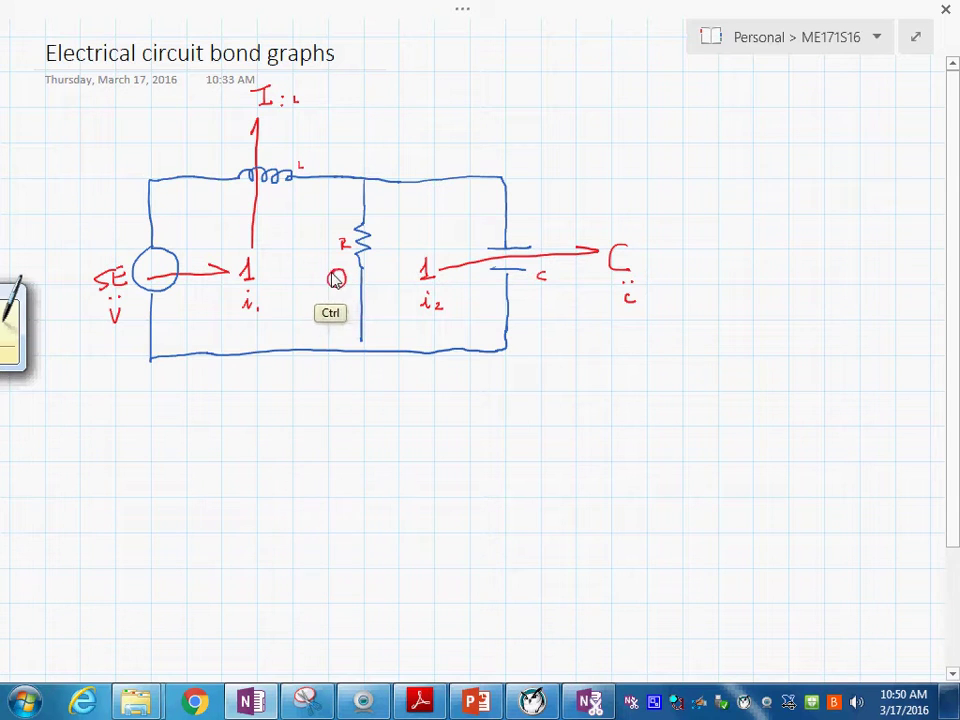
mouse_move(265, 289)
mouse_down()
mouse_move(307, 282)
mouse_move(293, 273)
mouse_move(400, 283)
mouse_move(393, 275)
mouse_move(337, 315)
mouse_move(347, 376)
mouse_up()
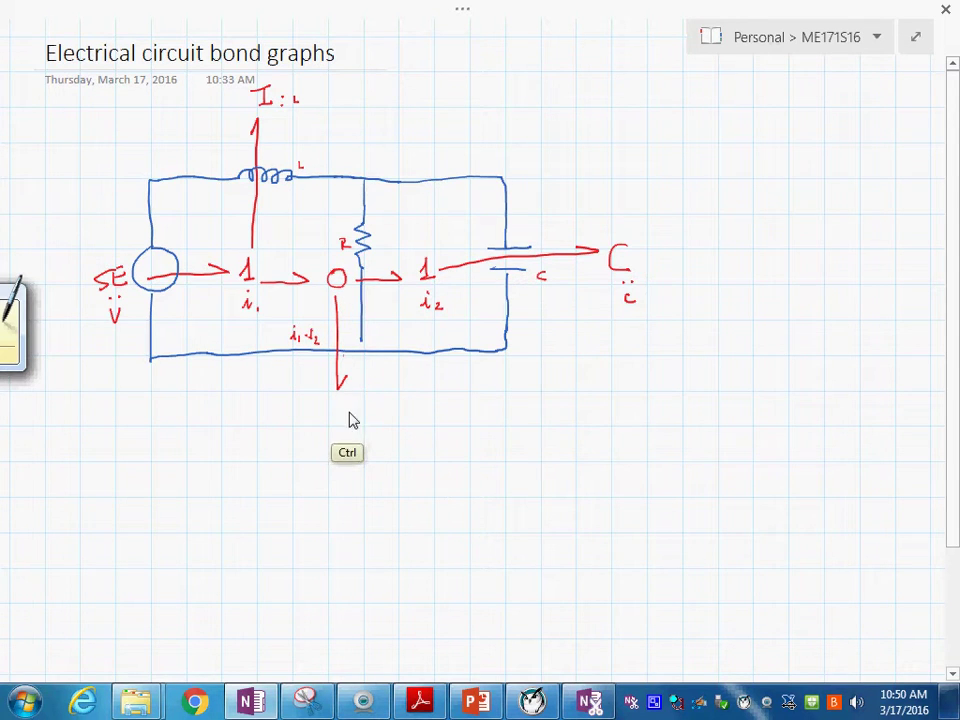
mouse_move(344, 412)
mouse_down()
mouse_move(339, 422)
mouse_move(351, 430)
mouse_up()
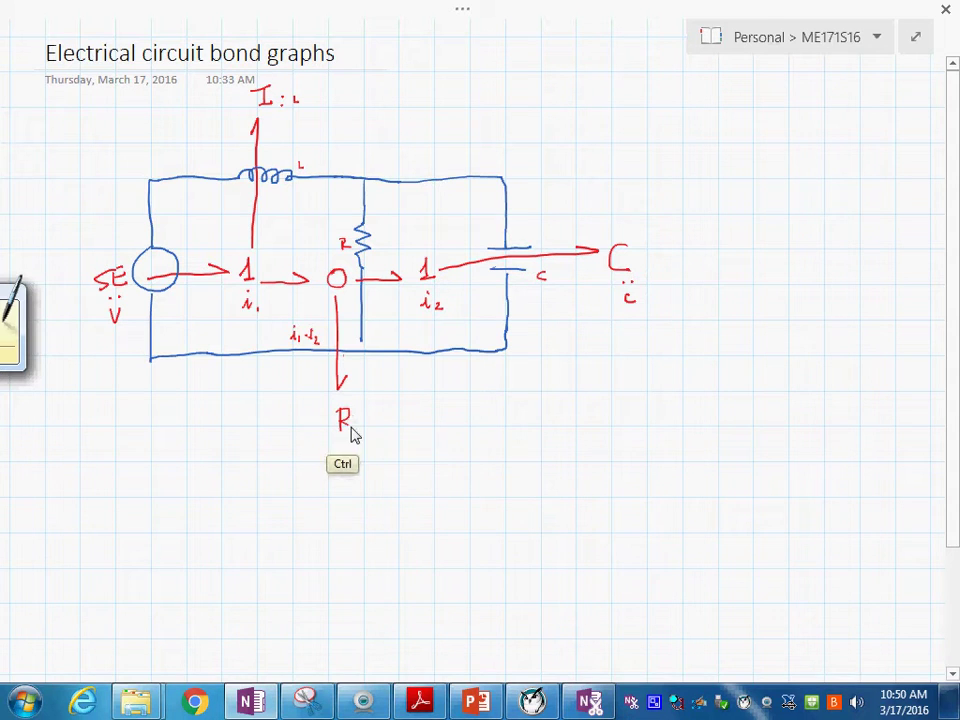
click(347, 451)
click(351, 455)
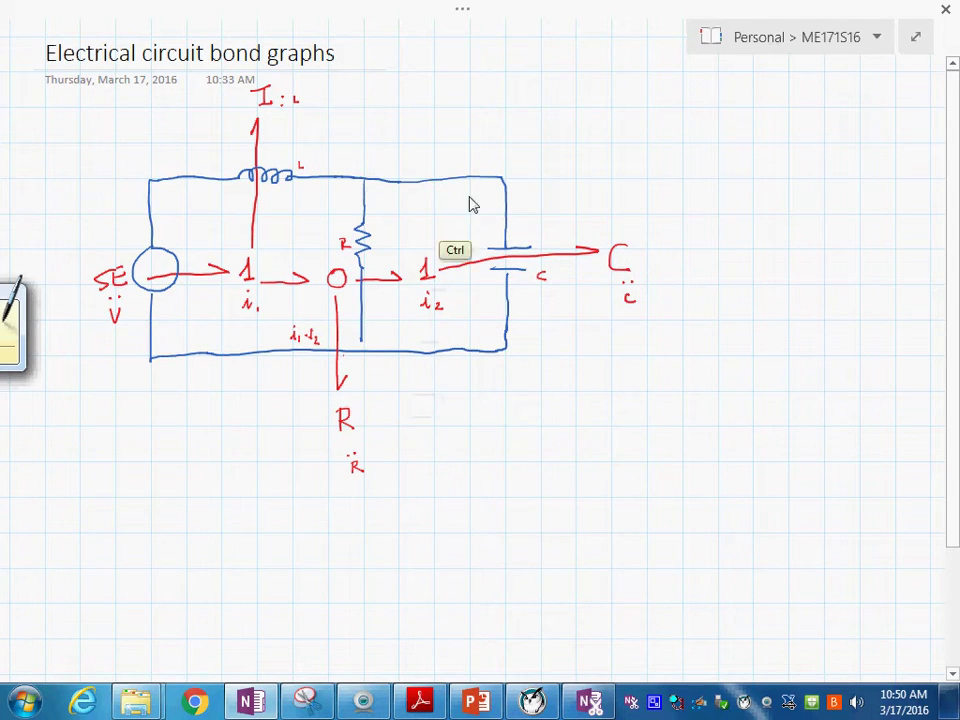
click(462, 10)
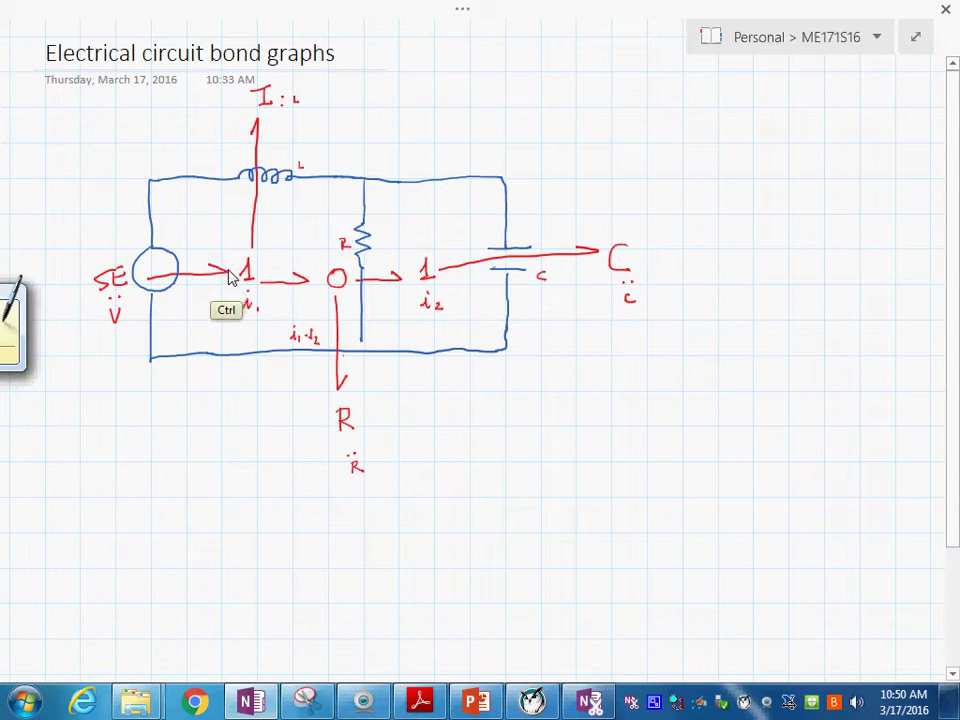
Step: Draw green causal strokes at the SE bond, the I : L bond, both 1 junctions and R : R
drag(231, 256, 232, 300)
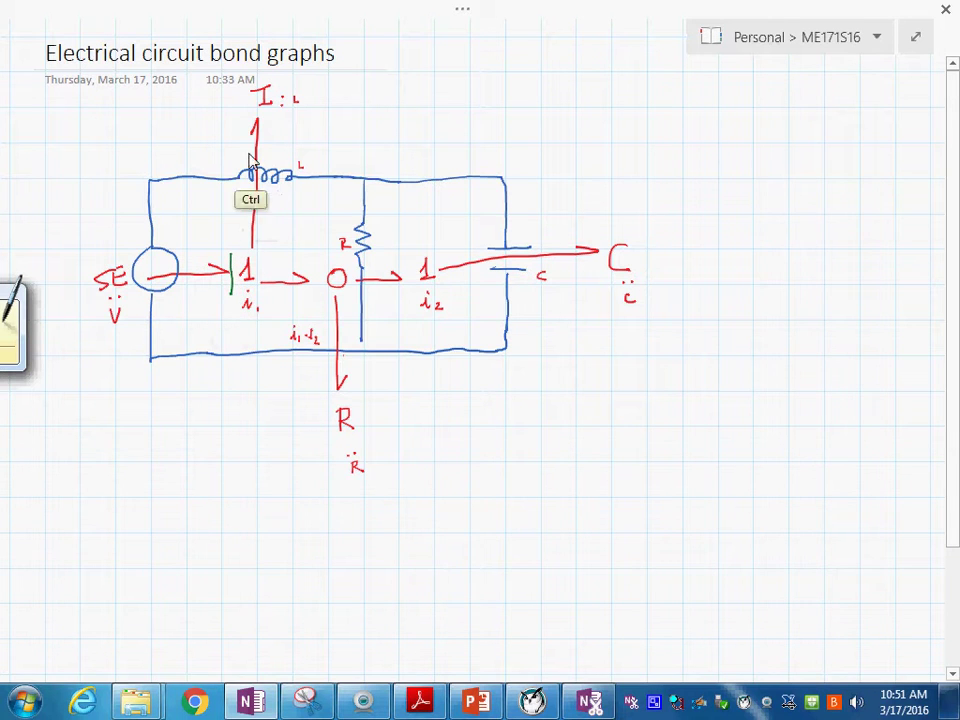
mouse_move(257, 110)
mouse_down()
mouse_move(243, 126)
mouse_move(276, 119)
mouse_up()
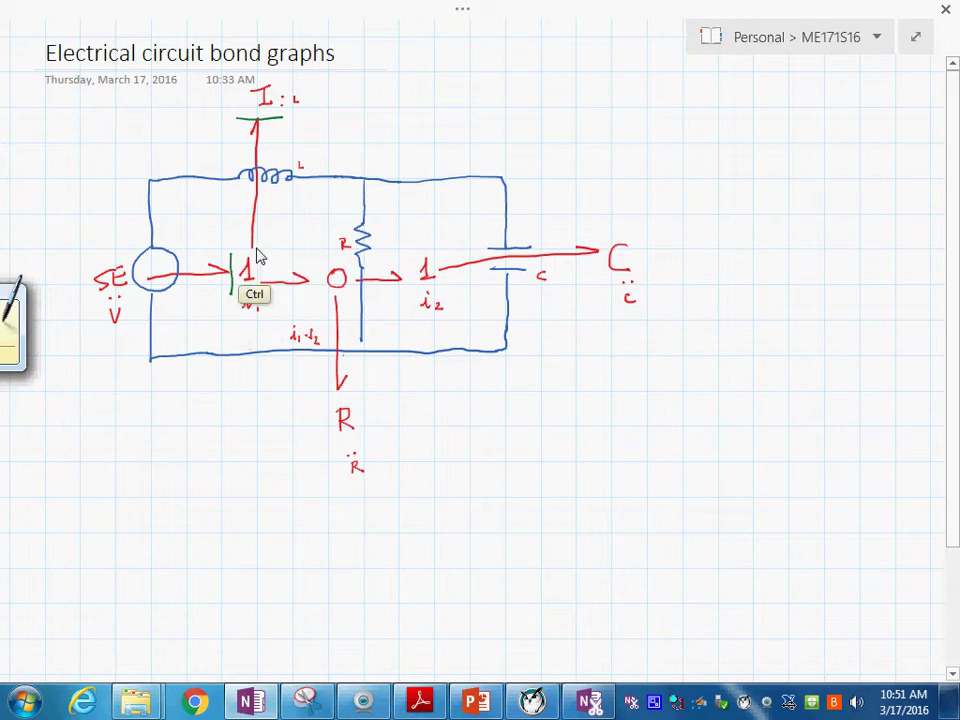
drag(262, 258, 262, 296)
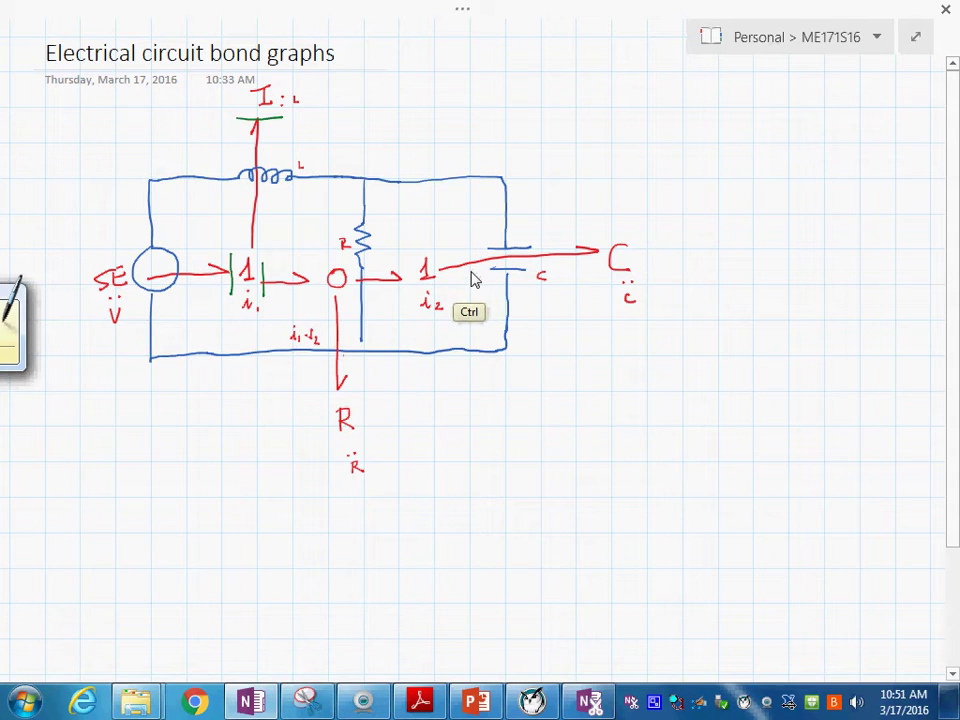
drag(433, 299, 441, 307)
drag(444, 255, 444, 285)
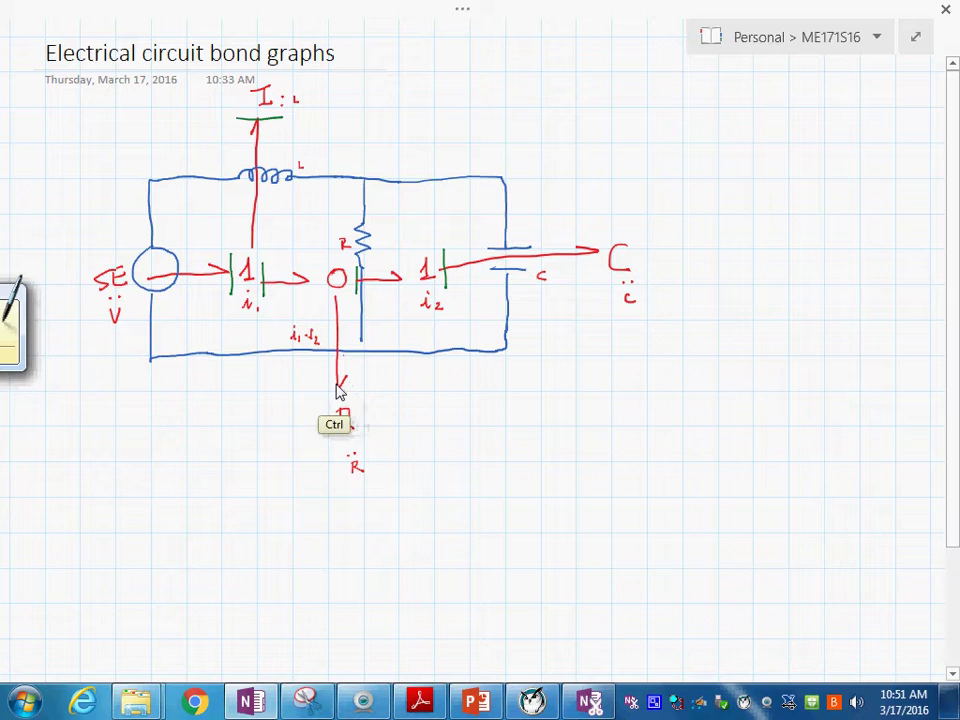
mouse_move(324, 390)
mouse_down()
mouse_move(357, 387)
mouse_move(354, 427)
mouse_up()
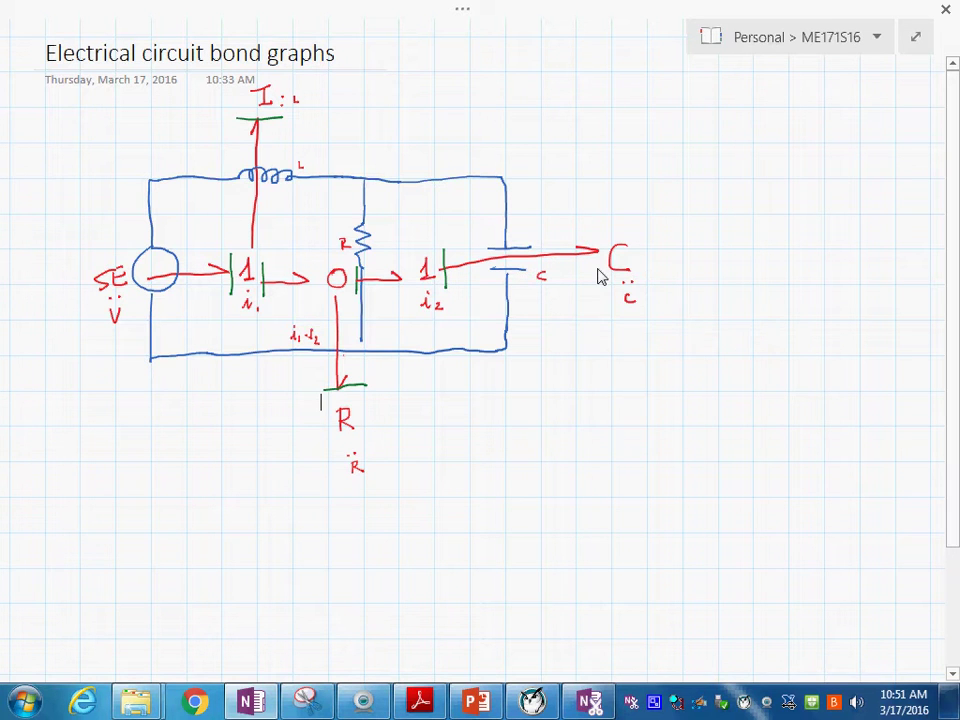
Step: Scroll to review the whole diagram, then switch to the Blue Pen (0.5 mm)
scroll(568, 414, down, 2)
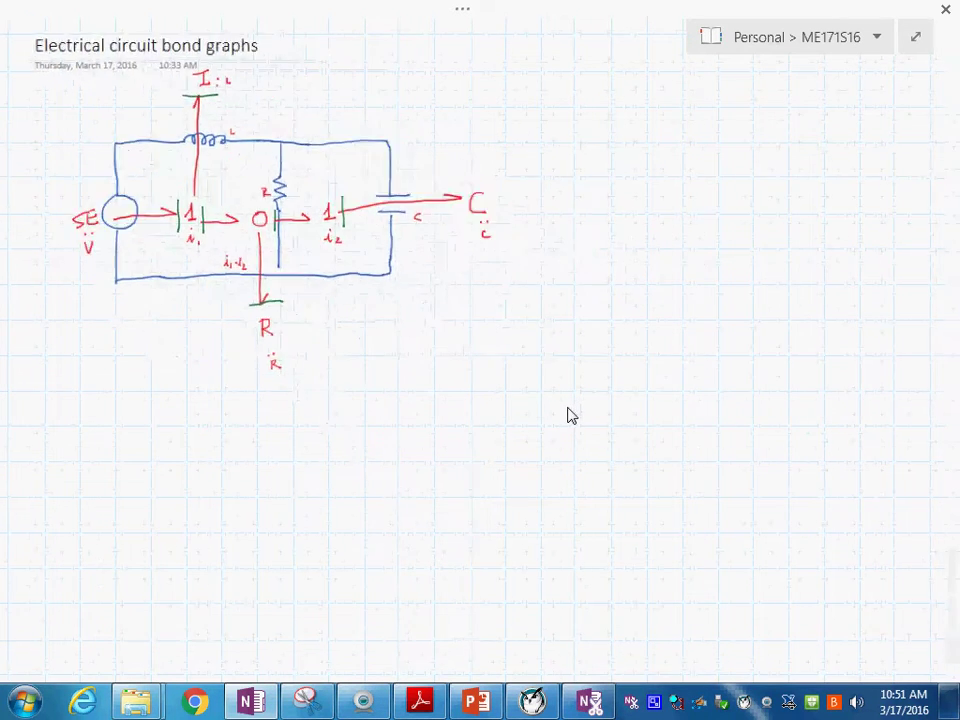
scroll(568, 414, up, 2)
scroll(568, 414, down, 2)
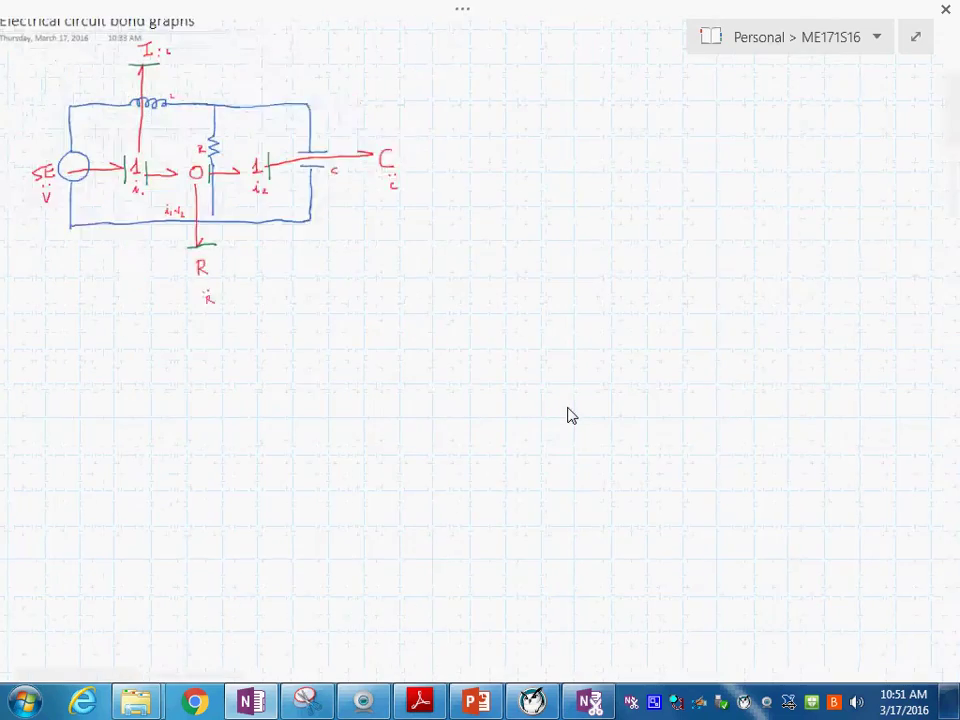
scroll(568, 414, down, 1)
scroll(568, 414, up, 4)
drag(553, 677, 276, 678)
scroll(345, 525, up, 3)
scroll(345, 525, down, 1)
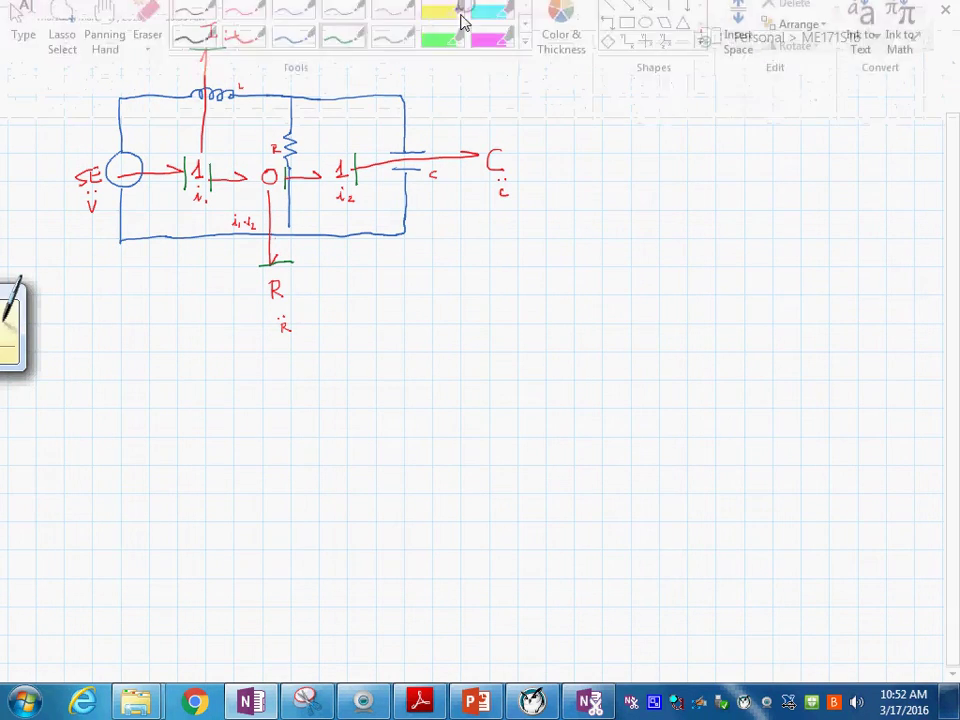
click(462, 12)
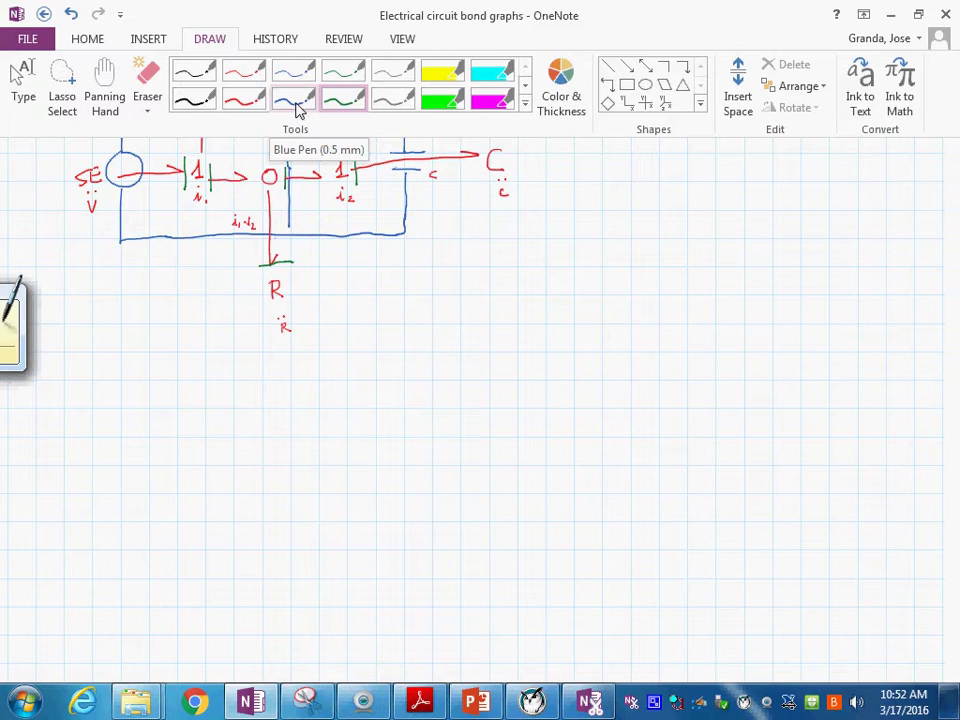
click(296, 112)
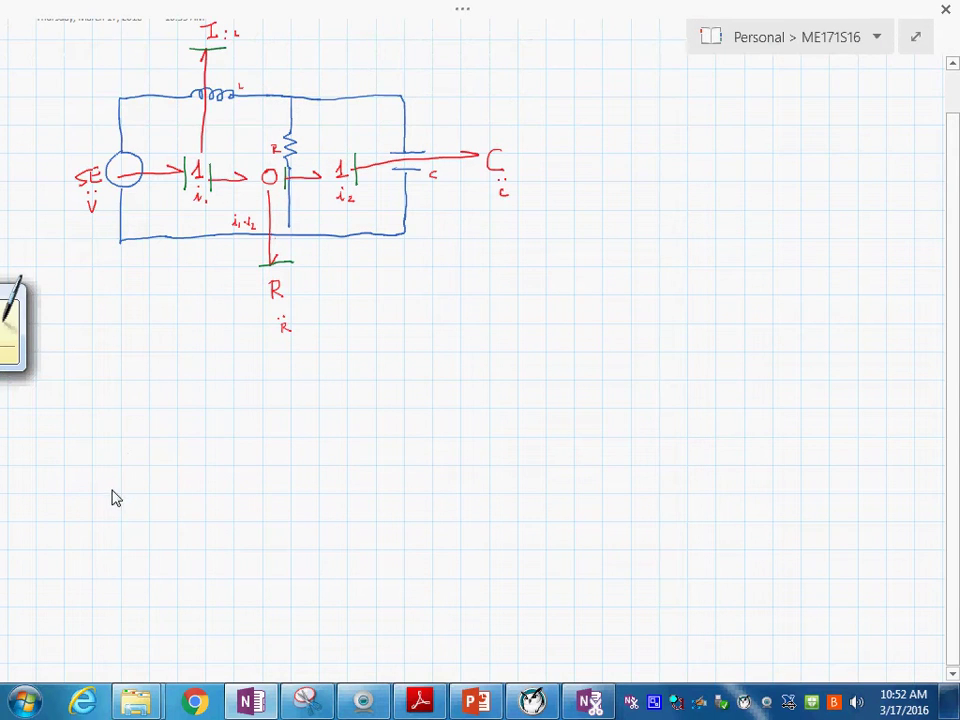